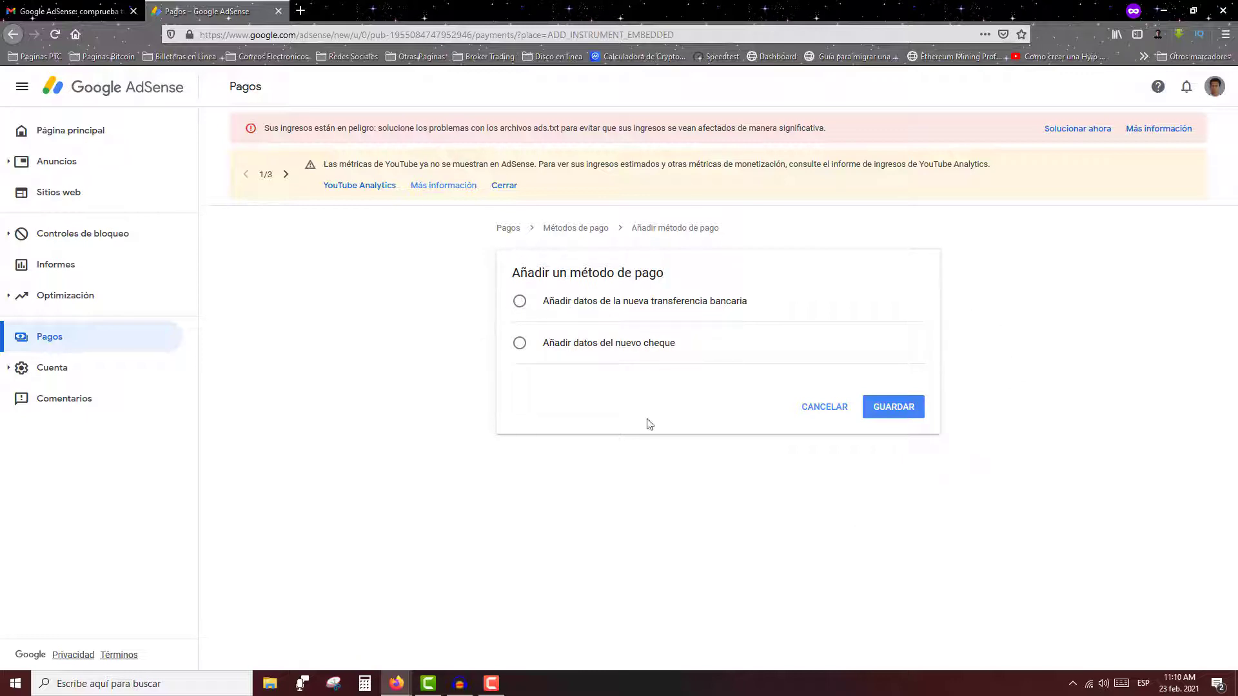
# Step: Choose 'Añadir datos de la nueva transferencia bancaria' to expand the empty form, and open a new private tab
pyautogui.click(521, 306)
pyautogui.scroll(-2, 379, 476)
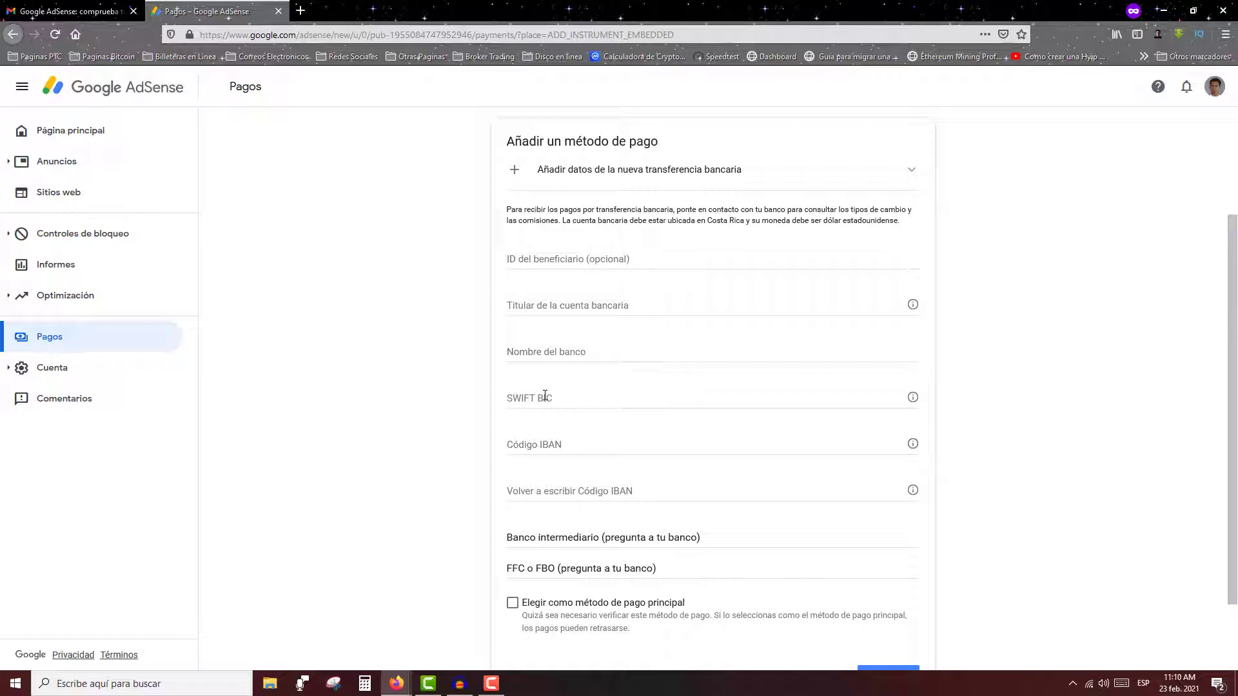
pyautogui.click(302, 10)
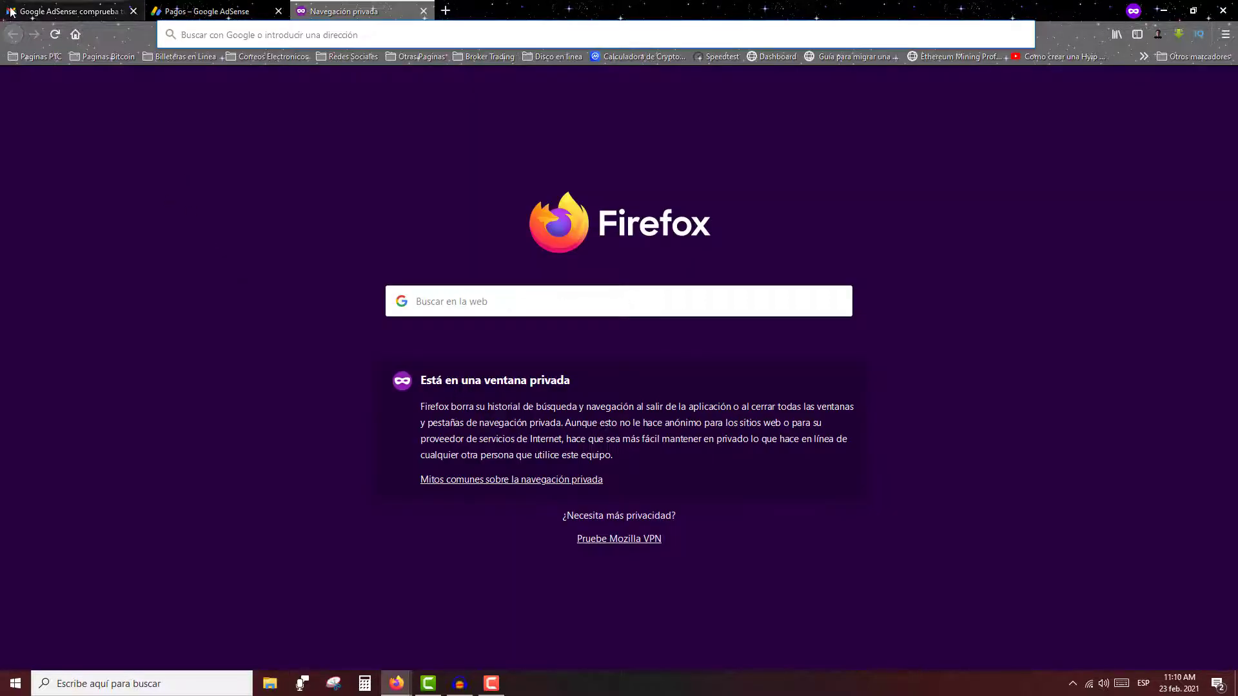
# Step: Load the Banco Nacional website (bncr.fi.cr) in the new private tab
pyautogui.click(213, 32)
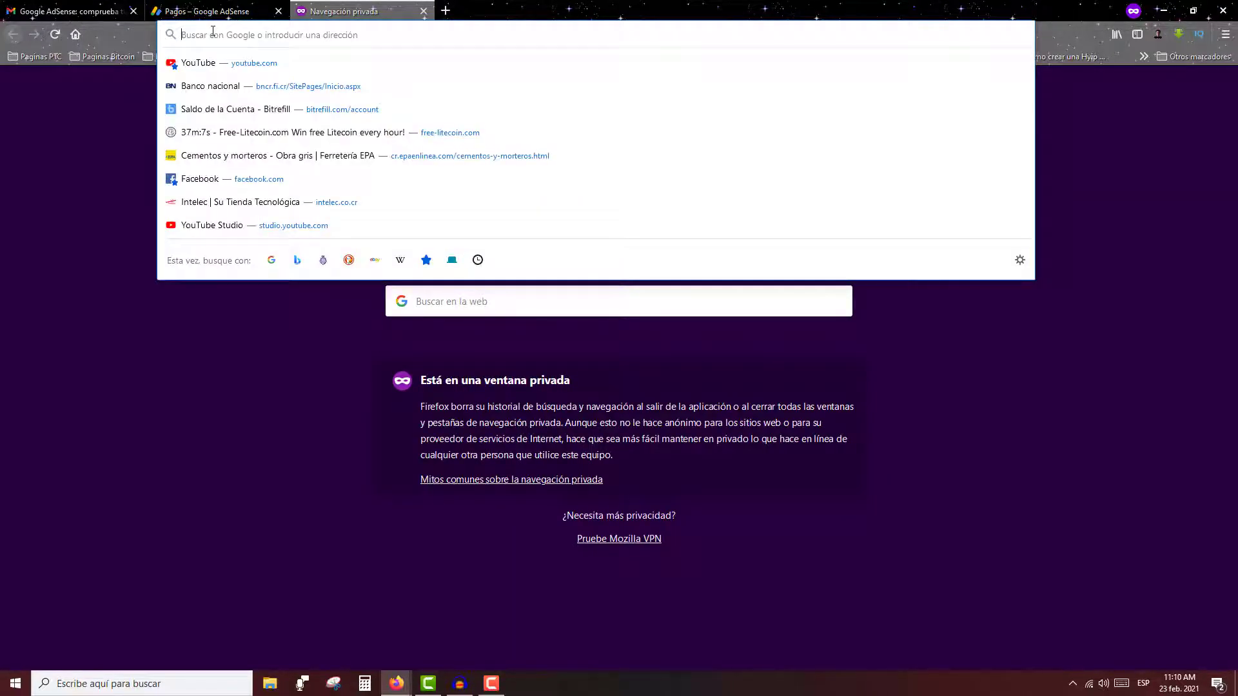
pyautogui.write('bn')
pyautogui.press('Return')
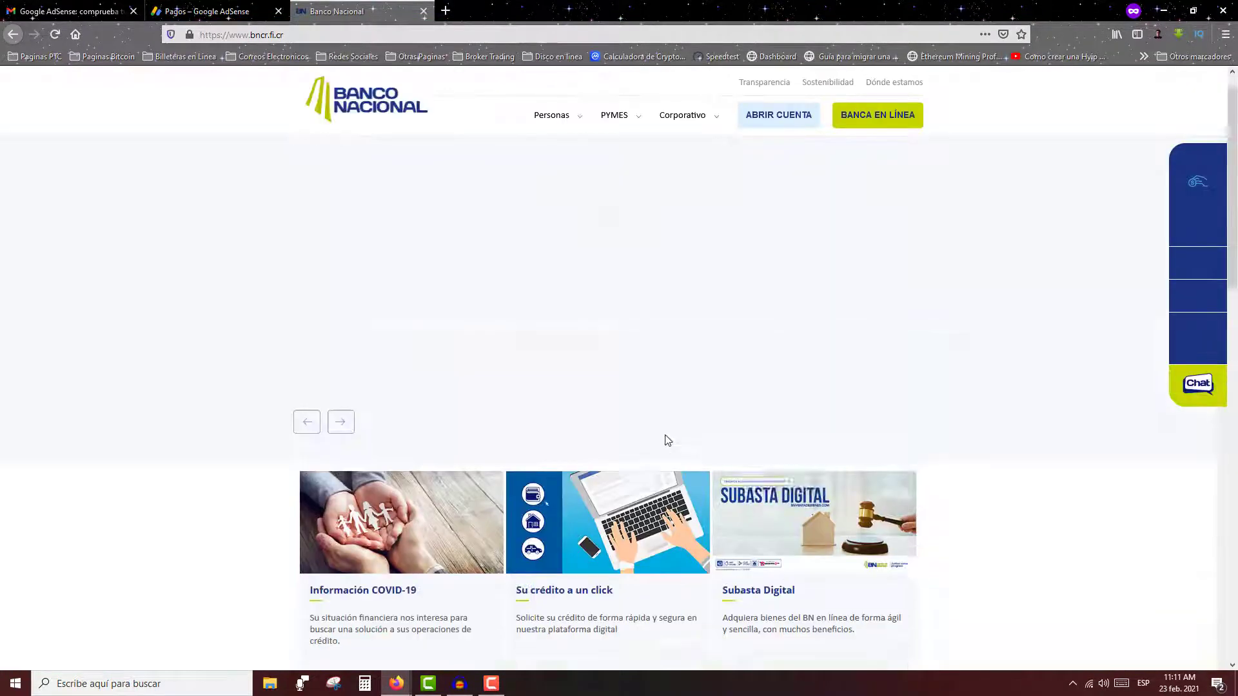
# Step: Copy the SWIFT code BNCRCRSJ from the bank's page footer and return to the AdSense form
pyautogui.scroll(-15, 666, 442)
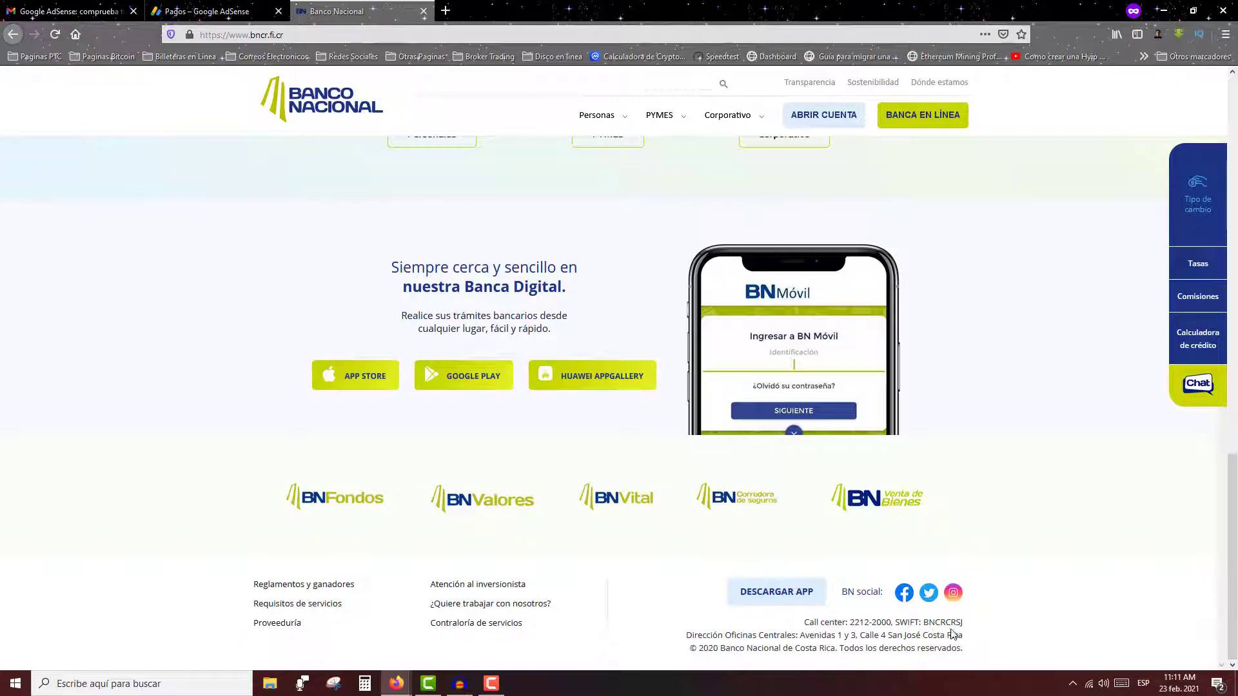
pyautogui.moveTo(924, 623)
pyautogui.mouseDown()
pyautogui.moveTo(968, 631)
pyautogui.moveTo(924, 624)
pyautogui.mouseUp()
pyautogui.rightClick(926, 623)
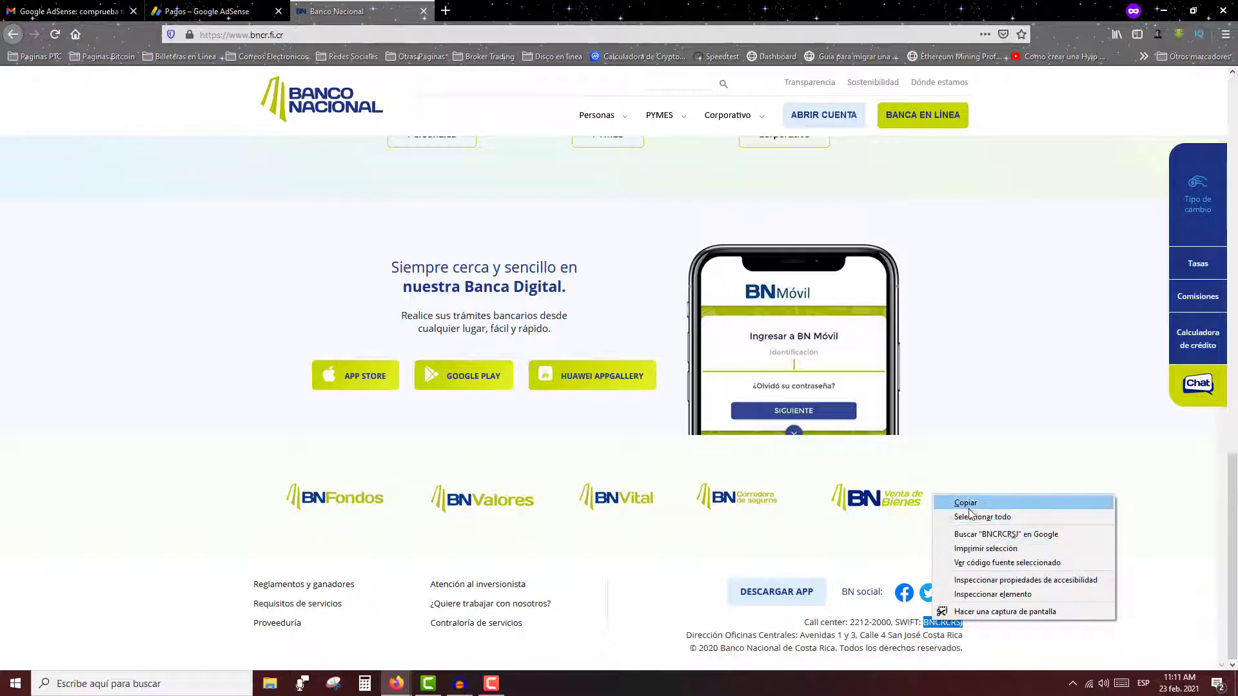
pyautogui.click(948, 501)
pyautogui.click(206, 11)
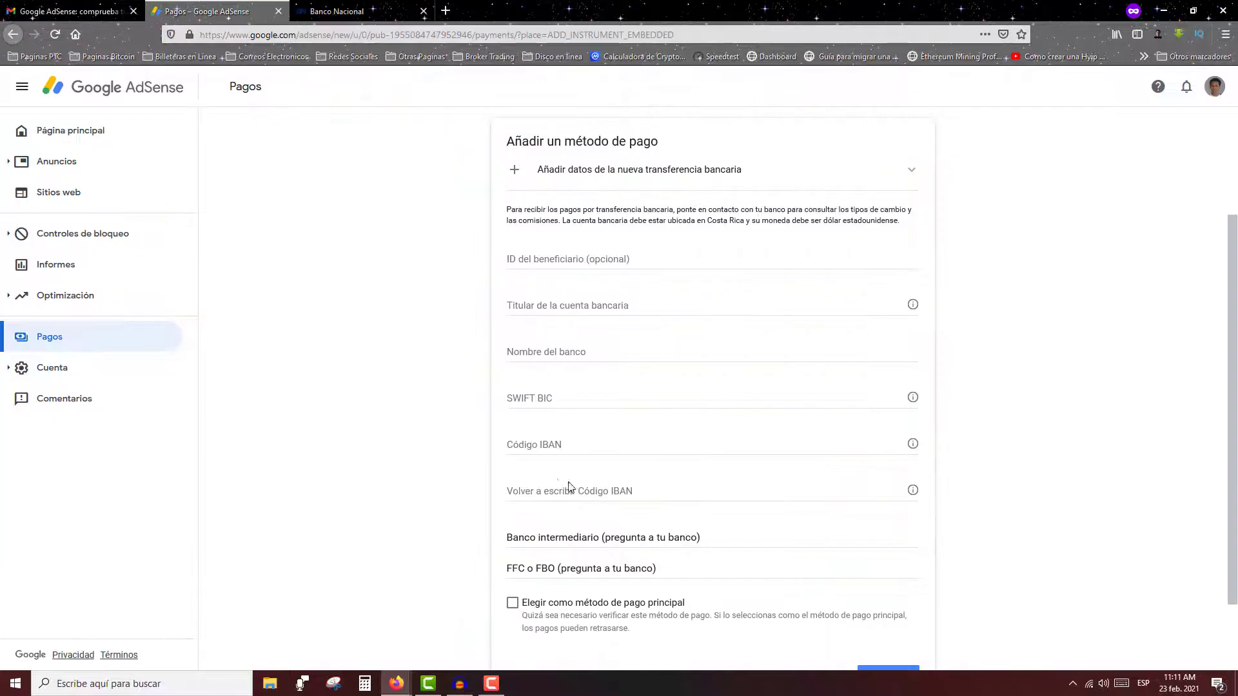
# Step: Paste BNCRCRSJ into the SWIFT BIC field
pyautogui.rightClick(526, 399)
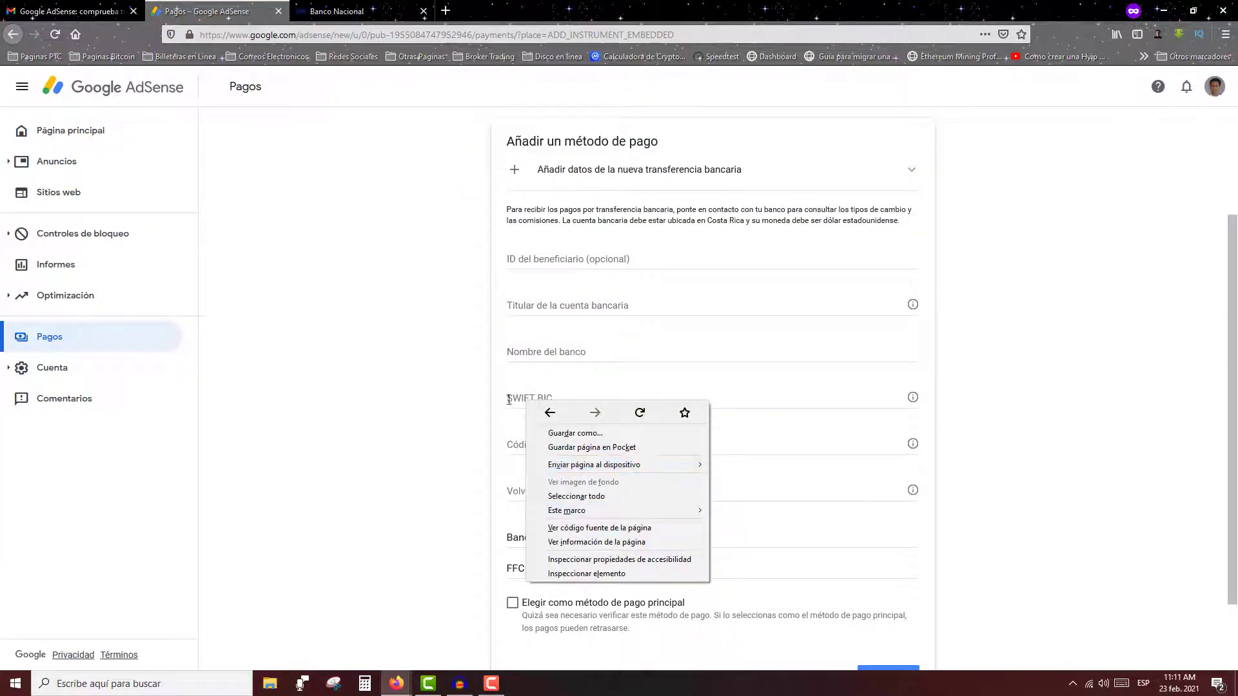
pyautogui.click(516, 396)
pyautogui.rightClick(515, 396)
pyautogui.click(550, 451)
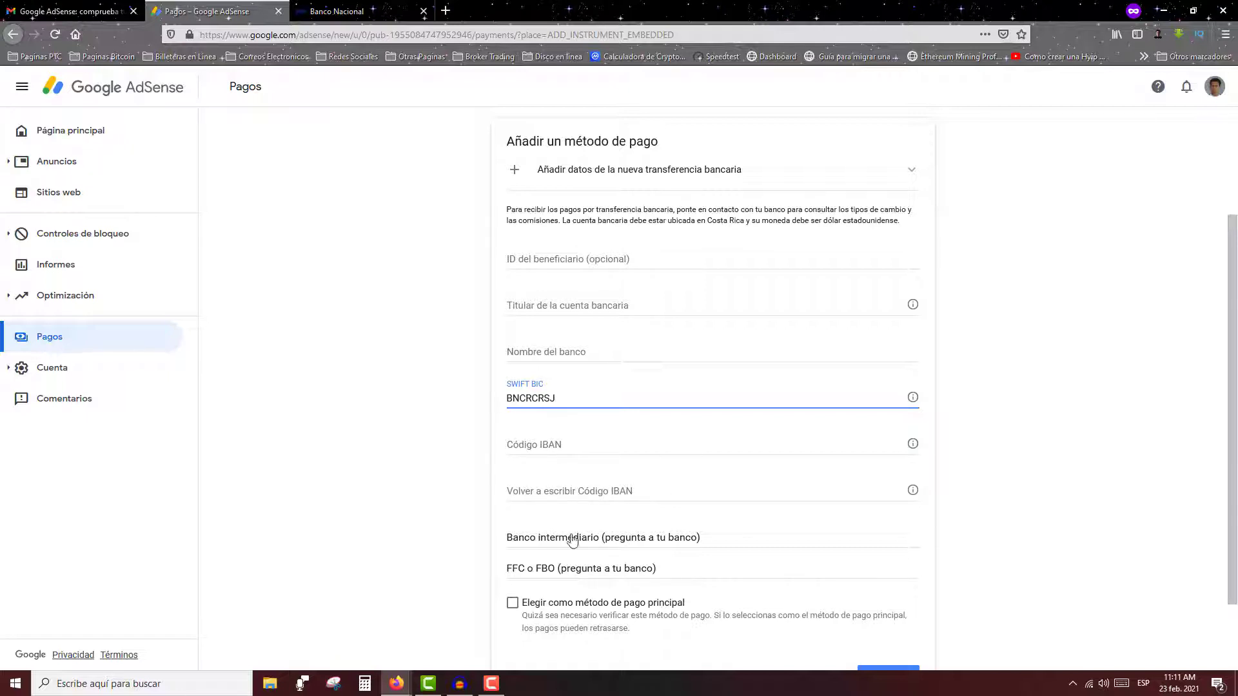
# Step: Leave 'Elegir como método de pago principal' unticked and go back to the payments page
pyautogui.scroll(-2, 513, 537)
pyautogui.click(512, 528)
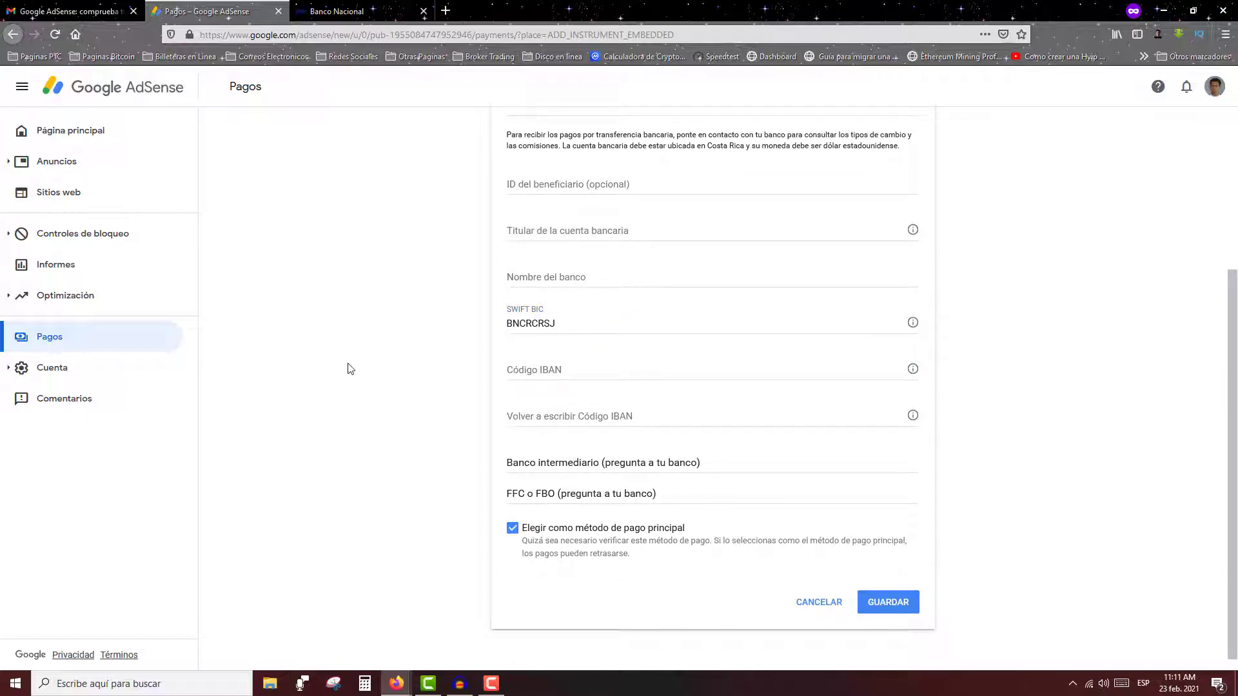
pyautogui.click(512, 528)
pyautogui.scroll(5, 360, 413)
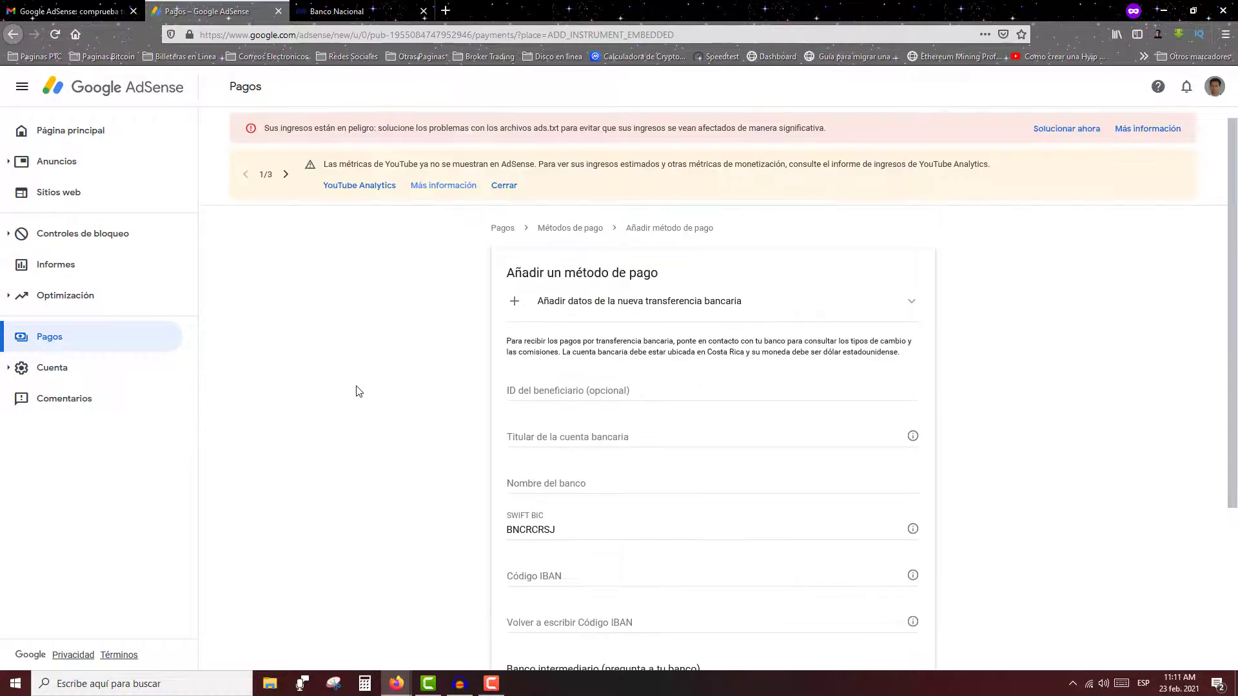
pyautogui.click(9, 38)
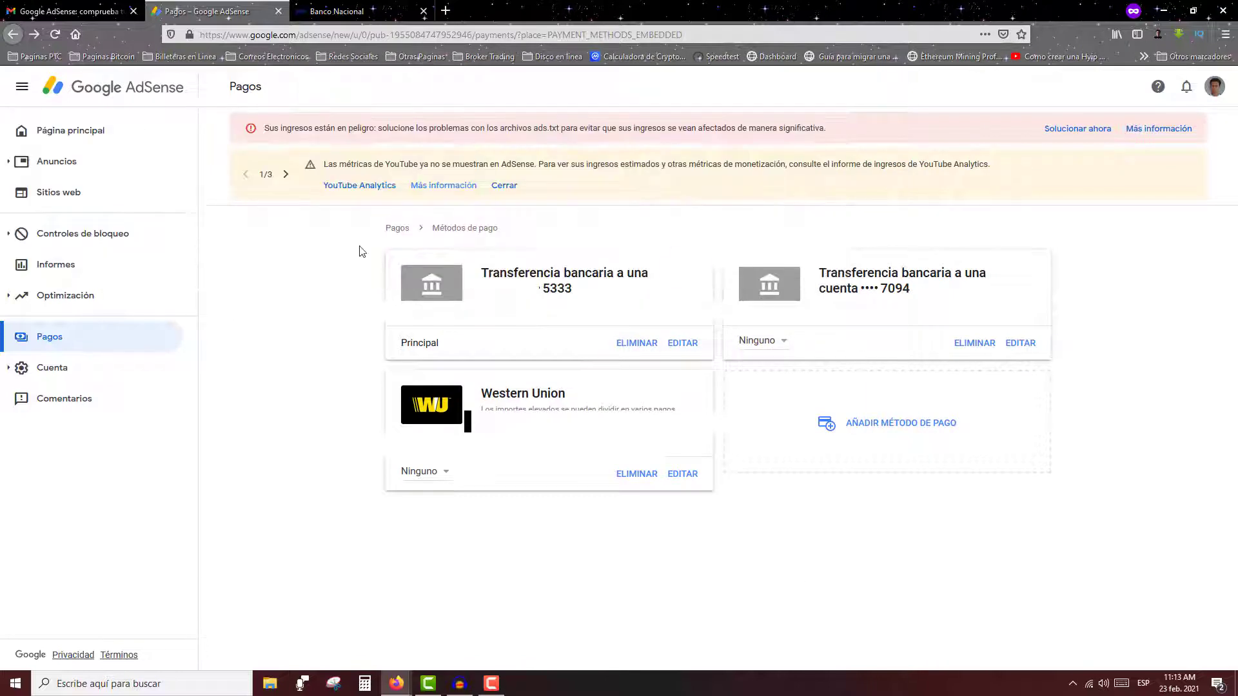
# Step: From the Saldo card's Ver pagos, check the 22 feb 2021 −130,22 US$ transfer in Transacciones
pyautogui.click(62, 132)
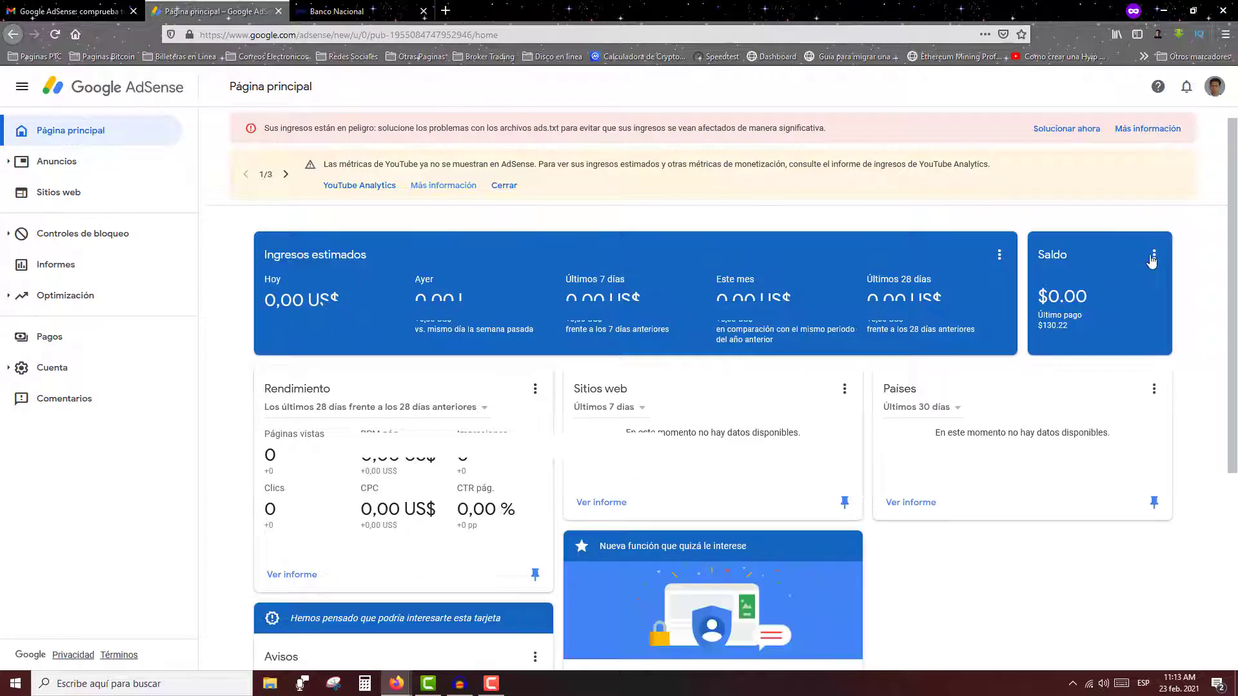
pyautogui.click(1152, 258)
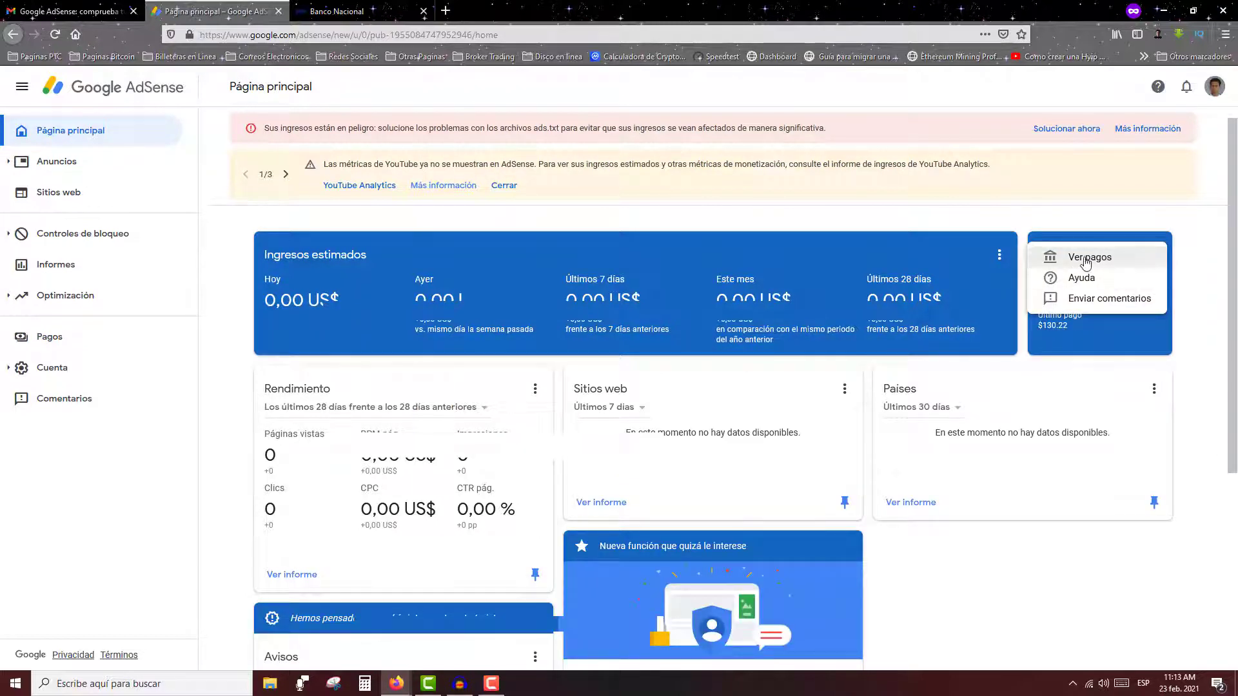
pyautogui.click(1080, 254)
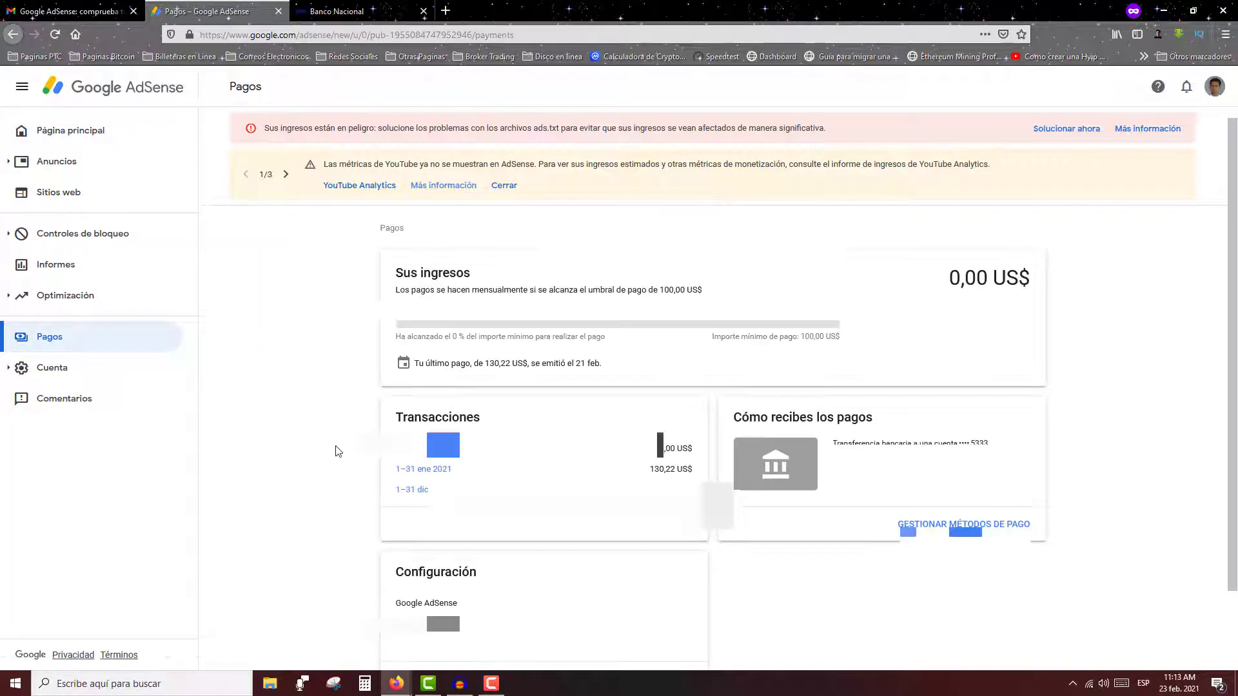
pyautogui.click(425, 458)
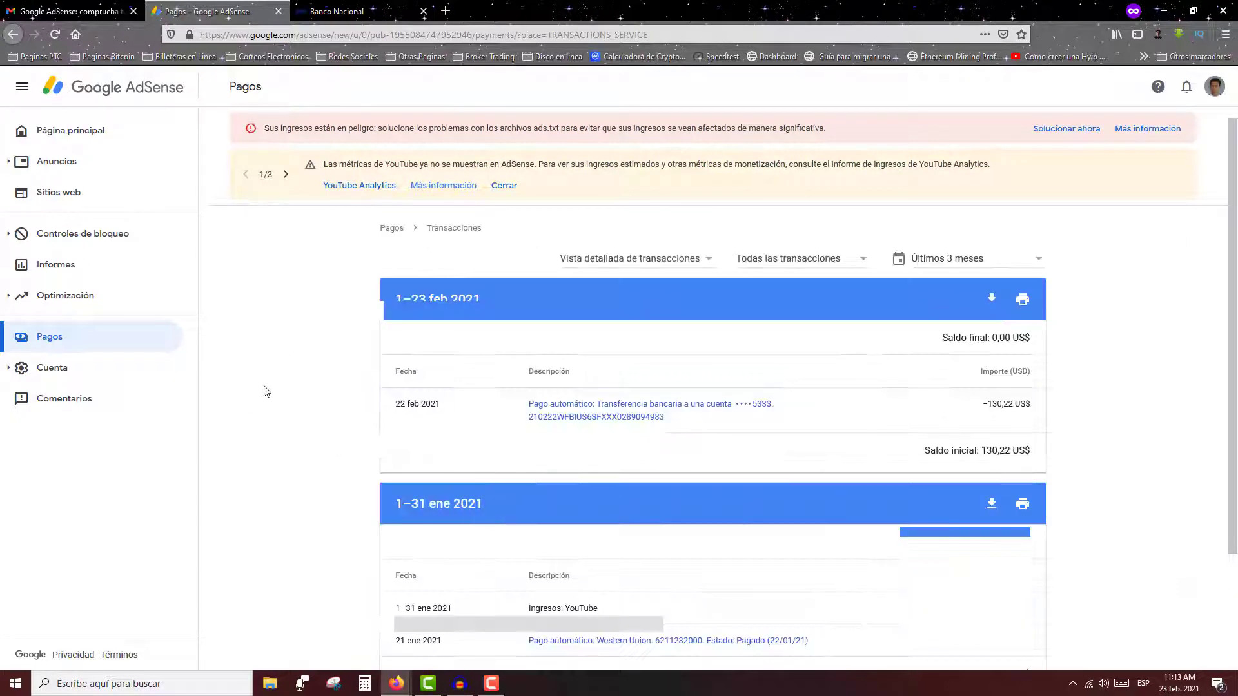
pyautogui.moveTo(526, 404); pyautogui.dragTo(677, 431)
pyautogui.click(559, 462)
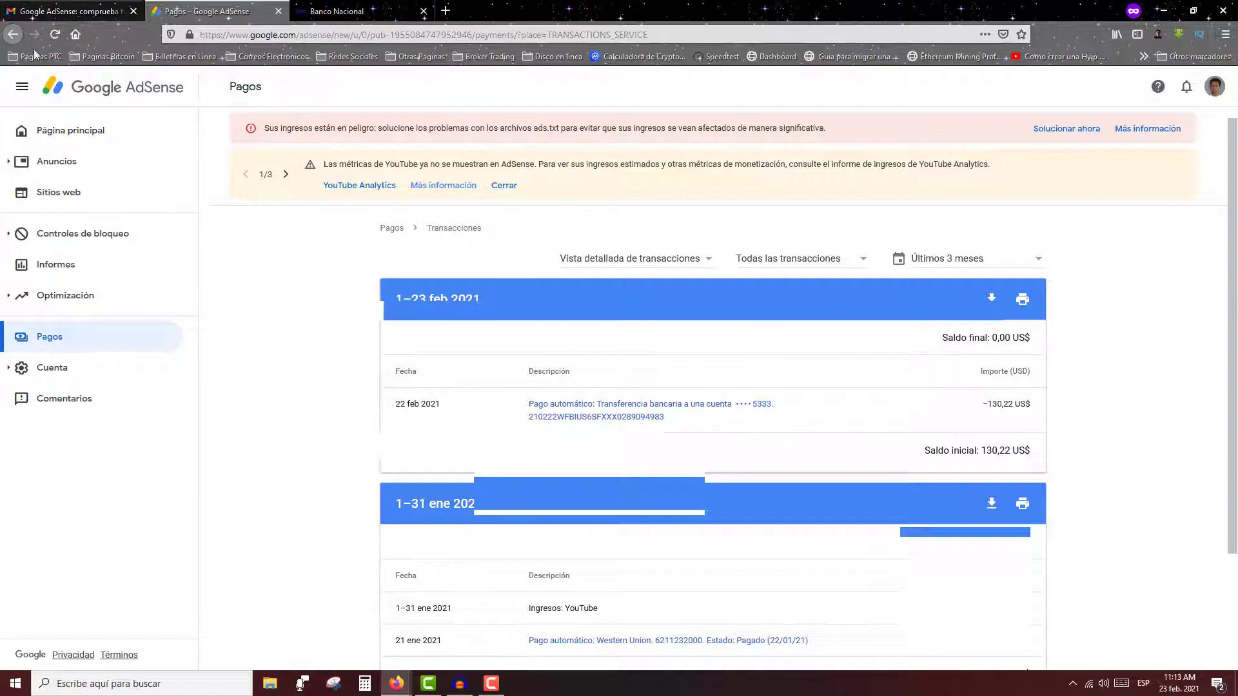
pyautogui.click(12, 35)
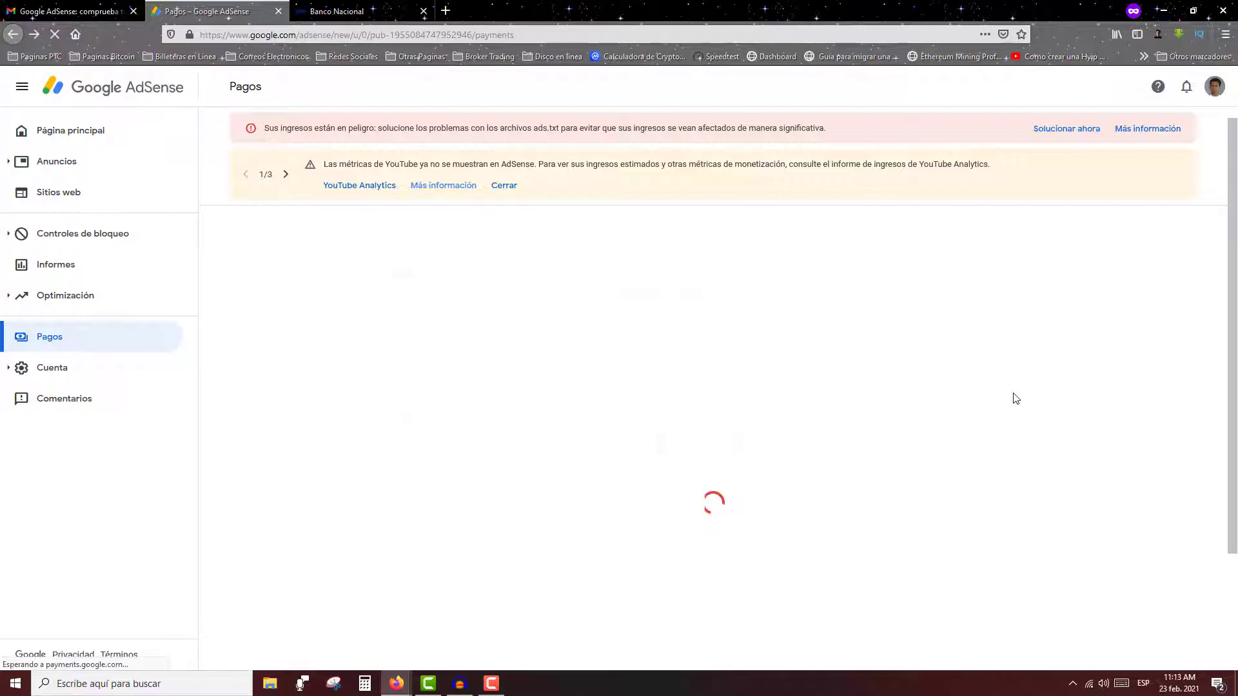
# Step: Open GESTIONAR MÉTODOS DE PAGO and look over the Western Union role choices
pyautogui.click(945, 526)
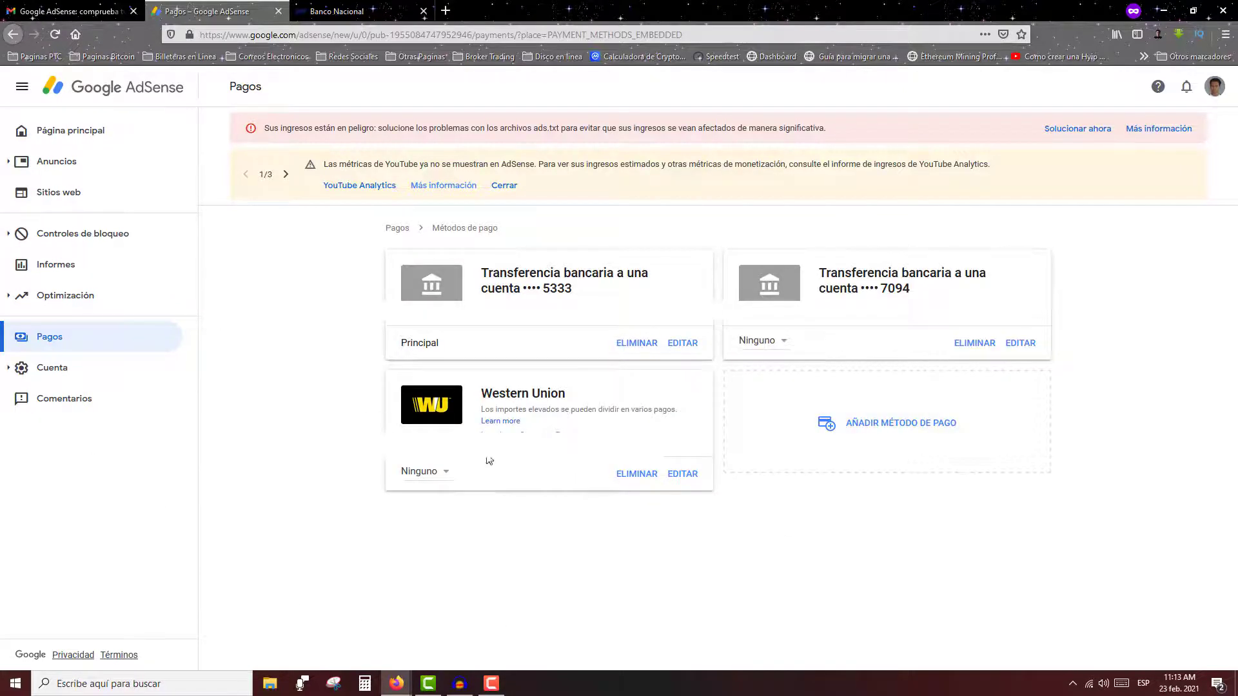
pyautogui.click(448, 473)
pyautogui.click(594, 542)
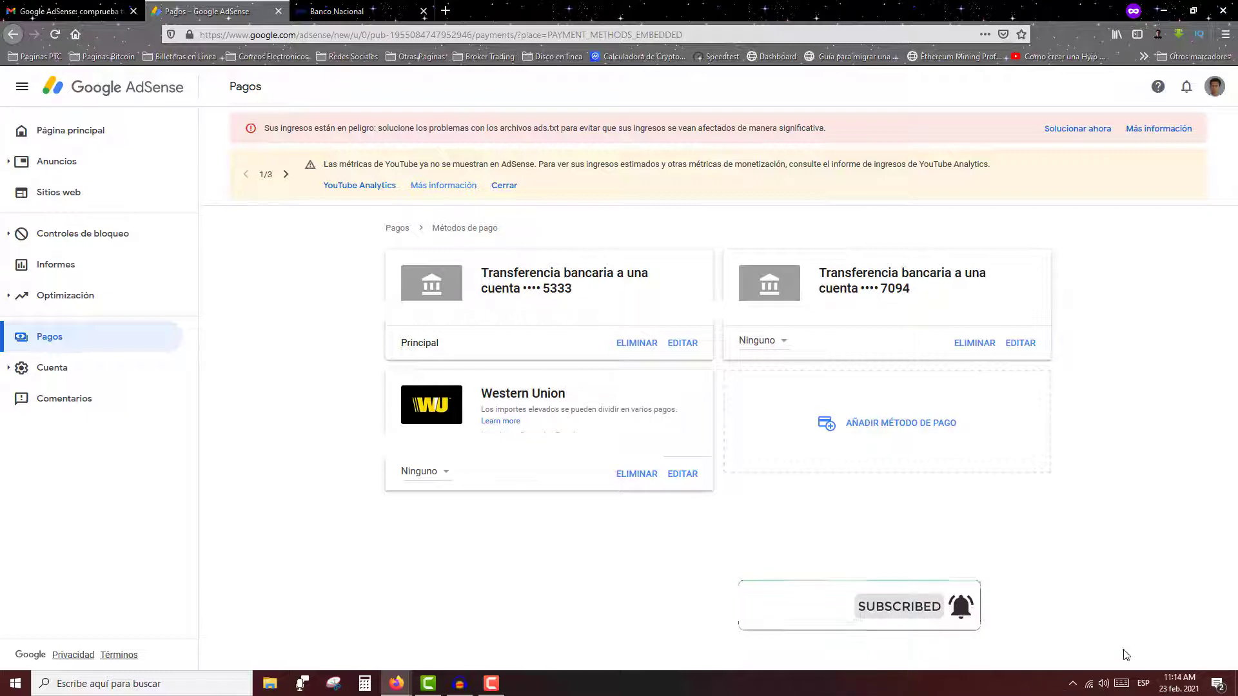
# Step: Check today's date on the Windows calendar, then return to the AdSense home dashboard
pyautogui.click(1161, 685)
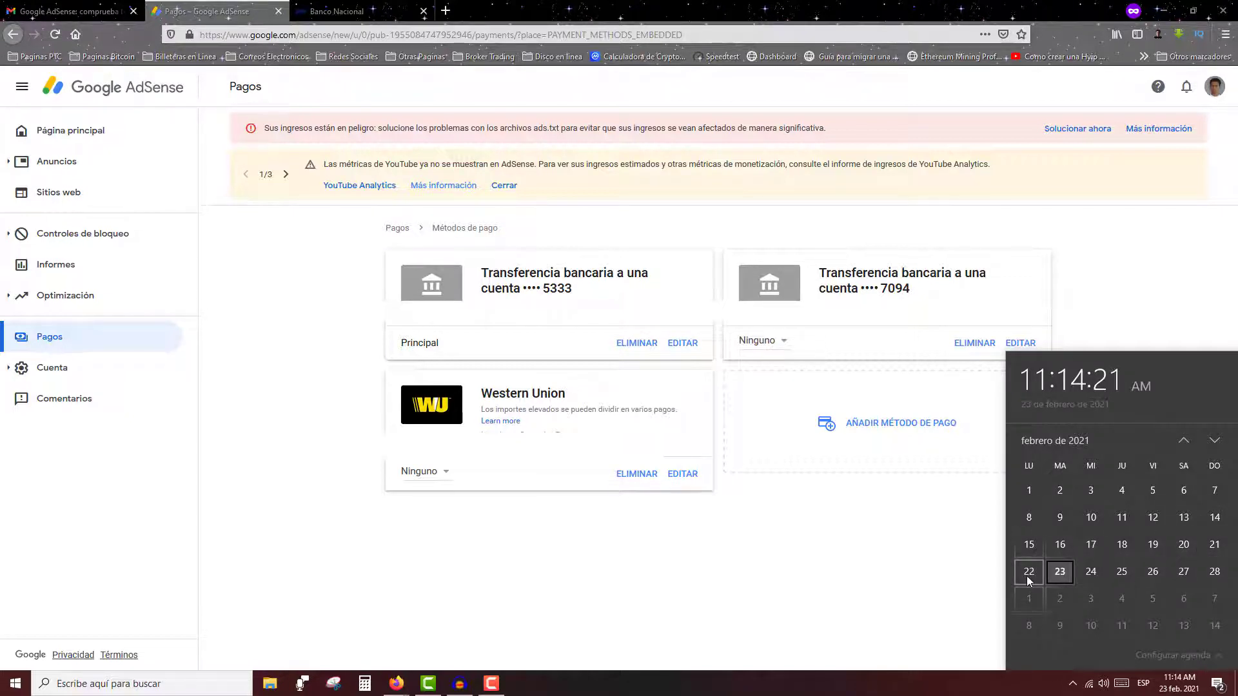
pyautogui.click(660, 613)
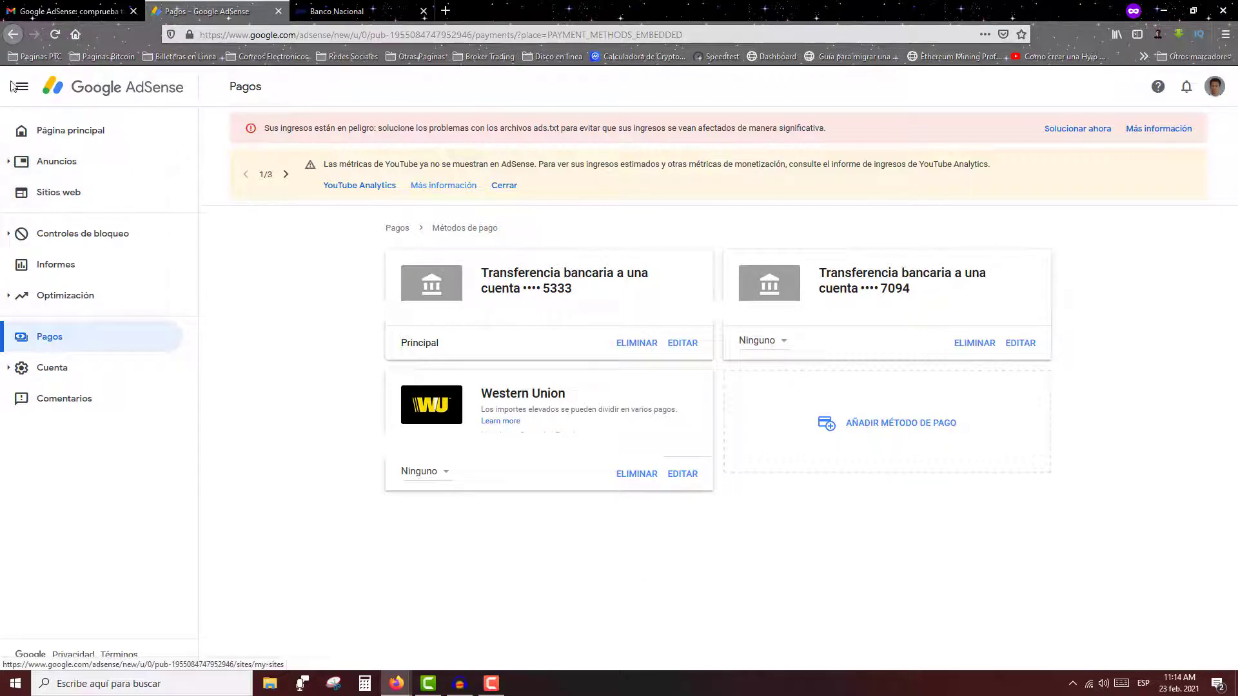
pyautogui.click(57, 130)
# Step: Recheck the 22 feb 2021 payment date in Transacciones, then switch to the Gmail window
pyautogui.click(1154, 256)
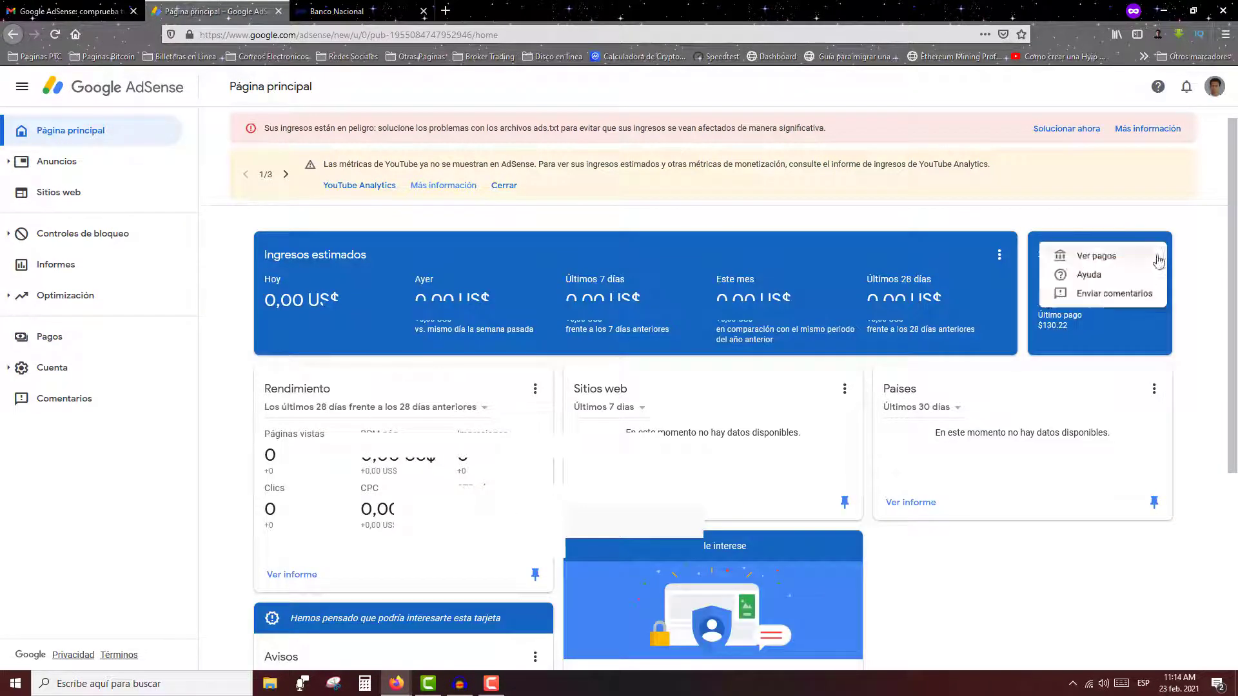
pyautogui.click(1089, 258)
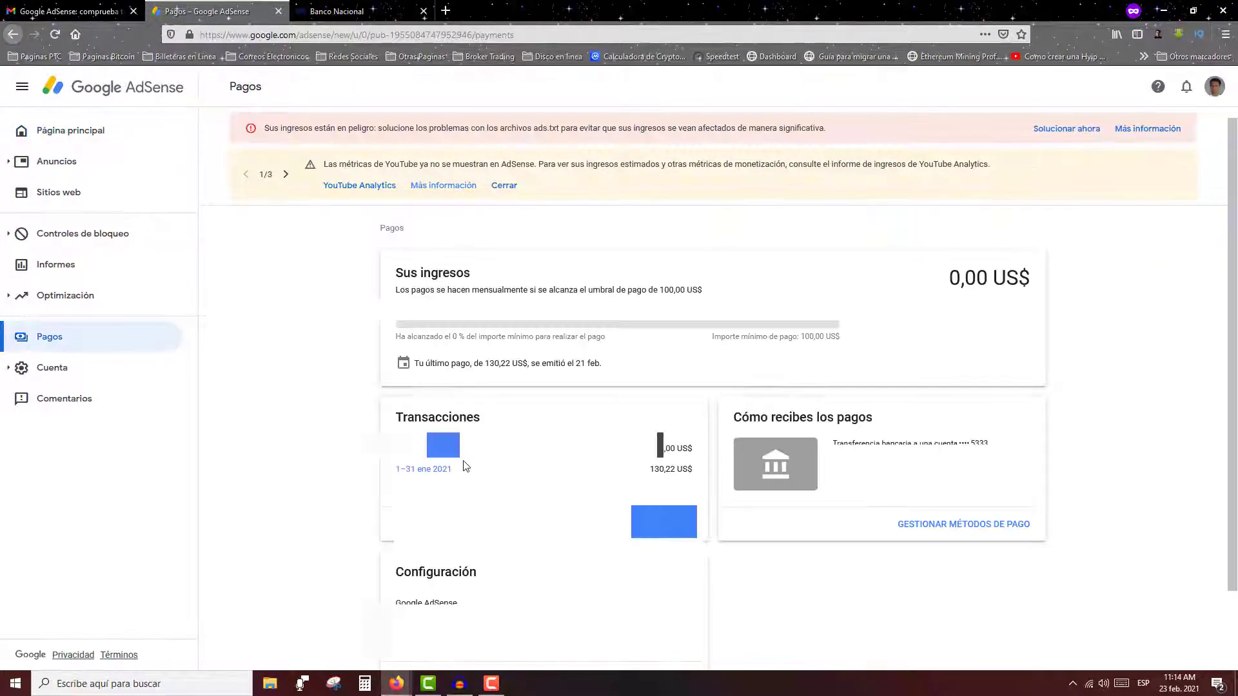
pyautogui.click(425, 459)
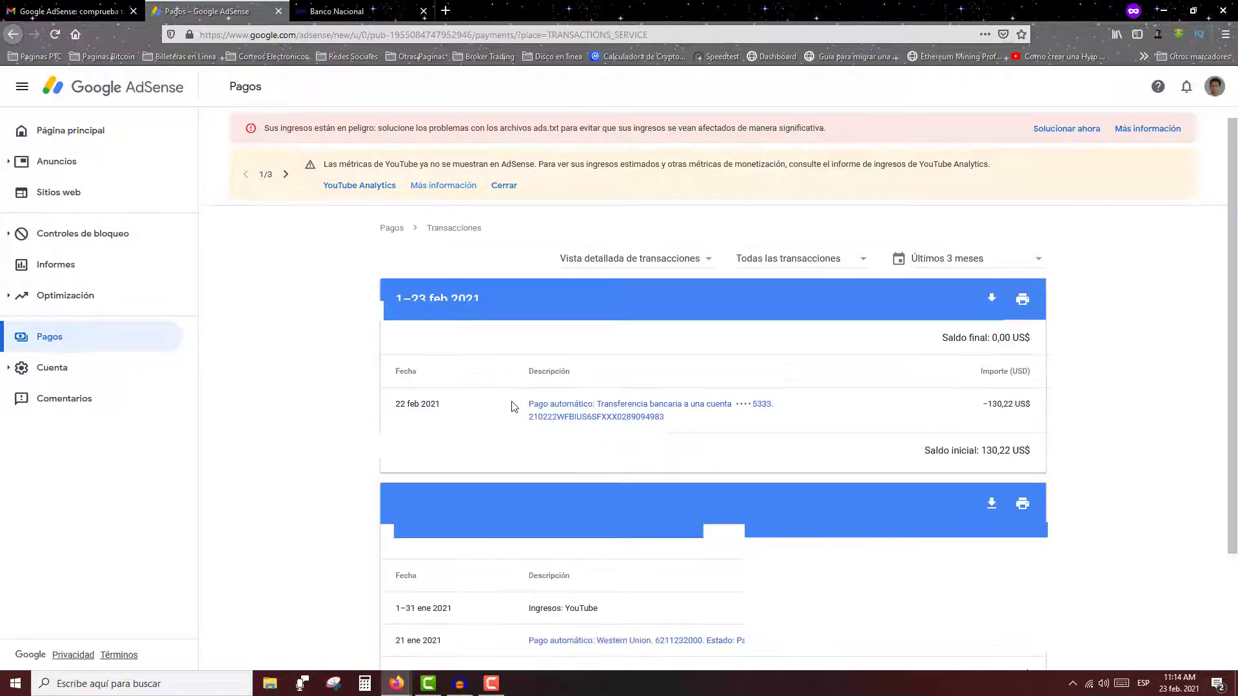
pyautogui.moveTo(395, 405); pyautogui.dragTo(433, 405)
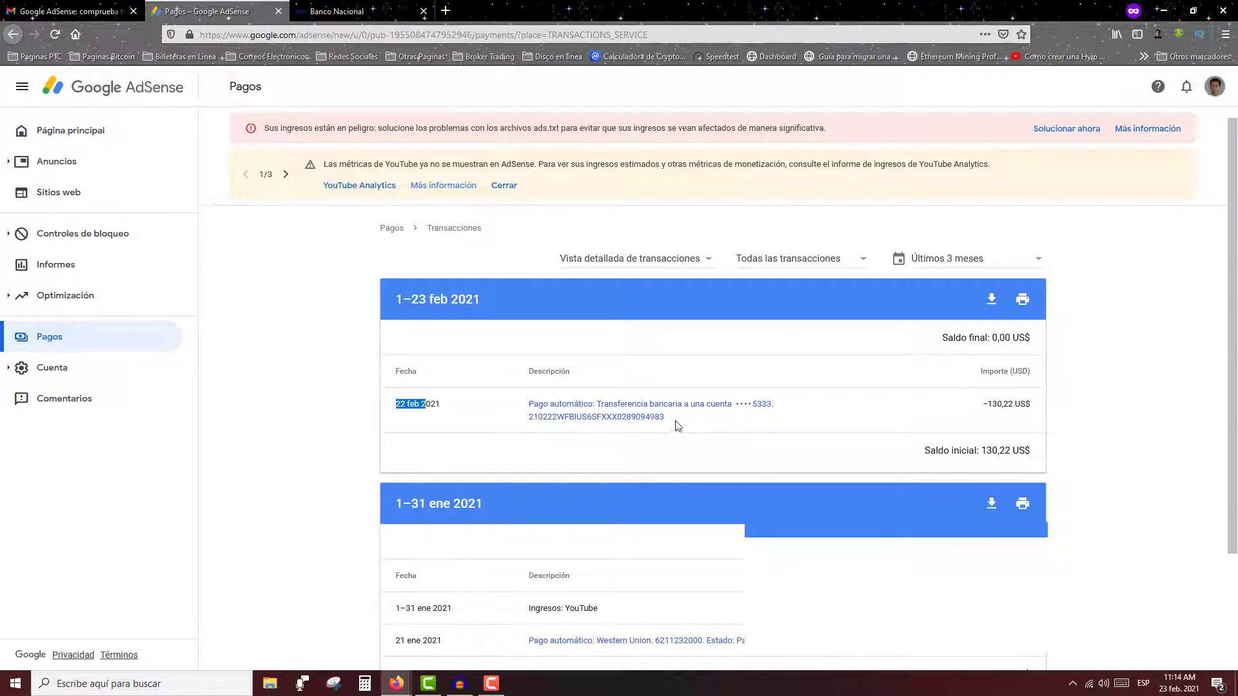
pyautogui.click(254, 361)
pyautogui.moveTo(396, 683)
pyautogui.click(470, 641)
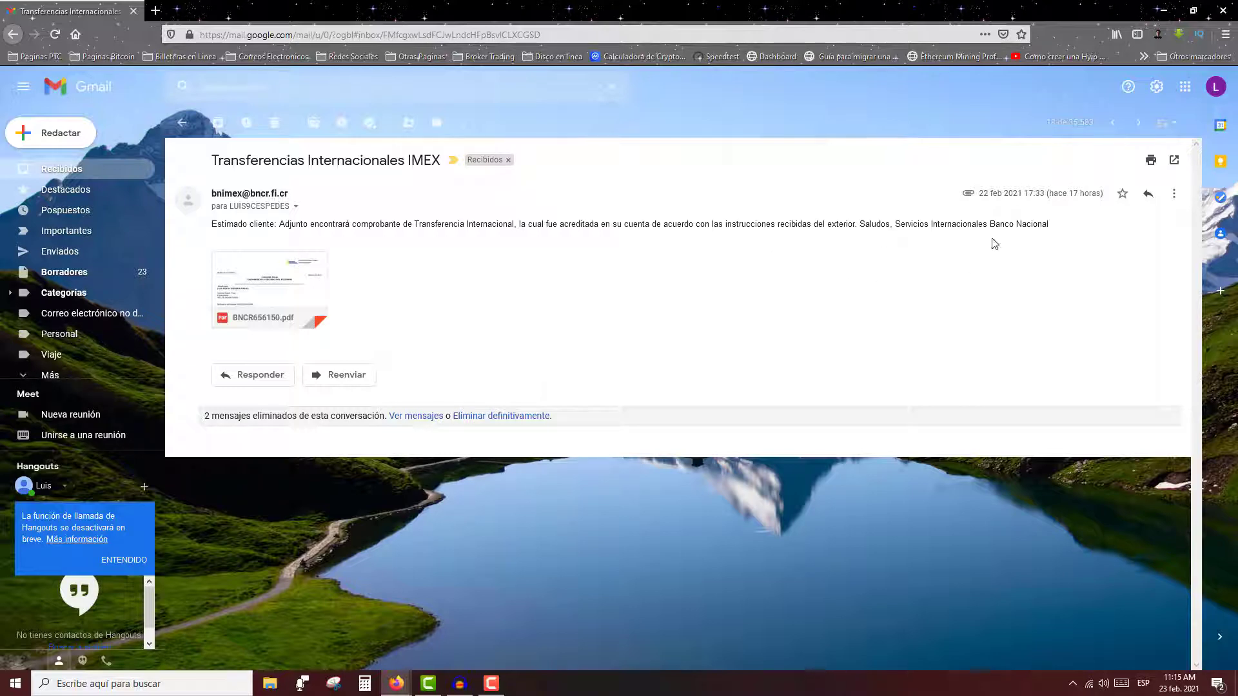
# Step: Preview the BNCR656150.pdf receipt attached to the IMEX email
pyautogui.click(275, 285)
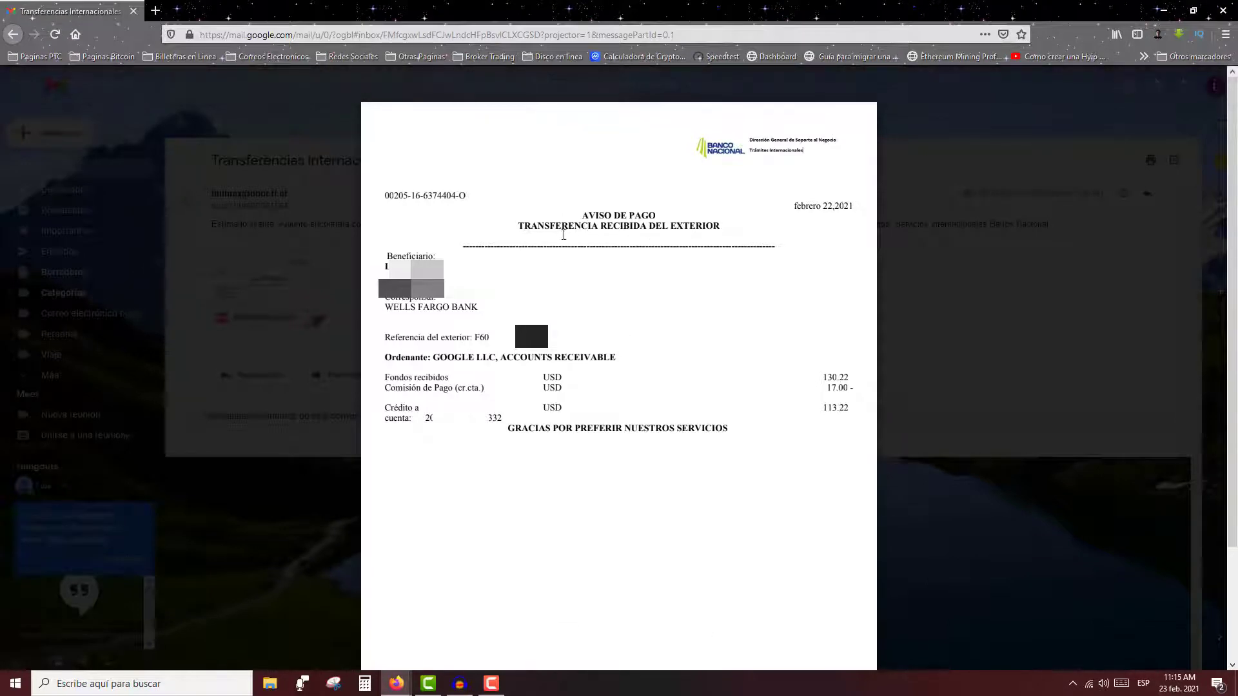
# Step: Read the receipt showing 130.22 USD from Google, 113.22 USD credited after a 17.00 fee, then close it
pyautogui.moveTo(688, 243)
pyautogui.click(973, 347)
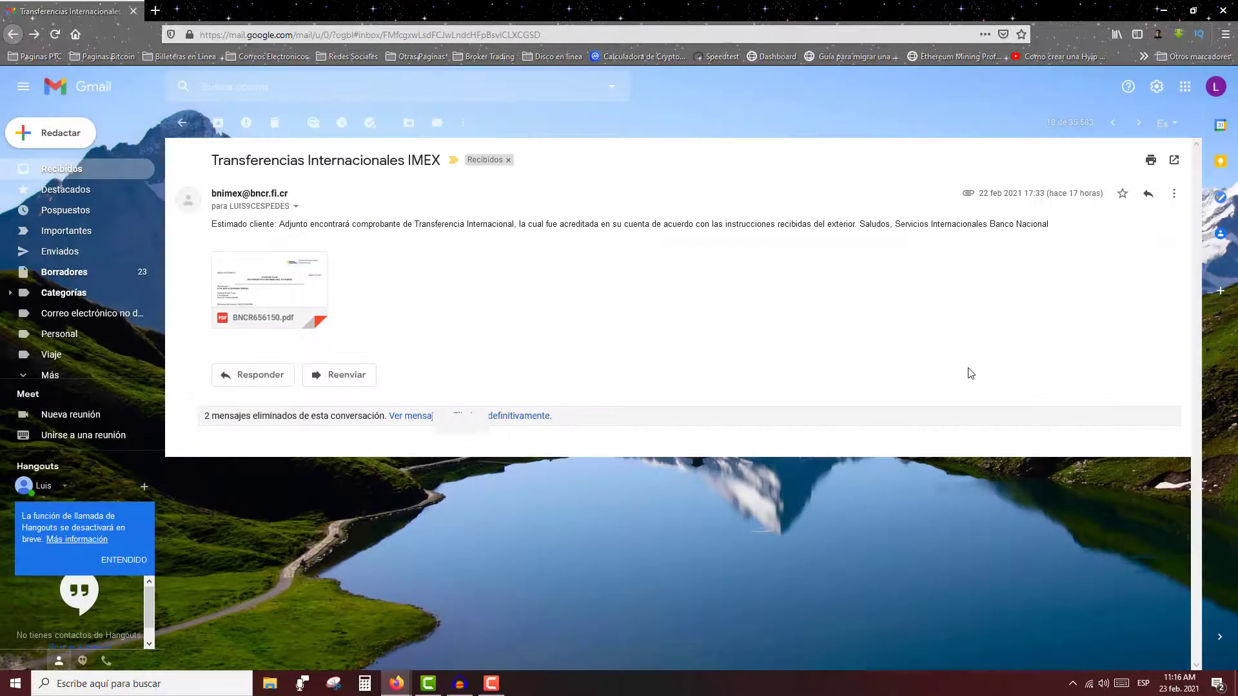